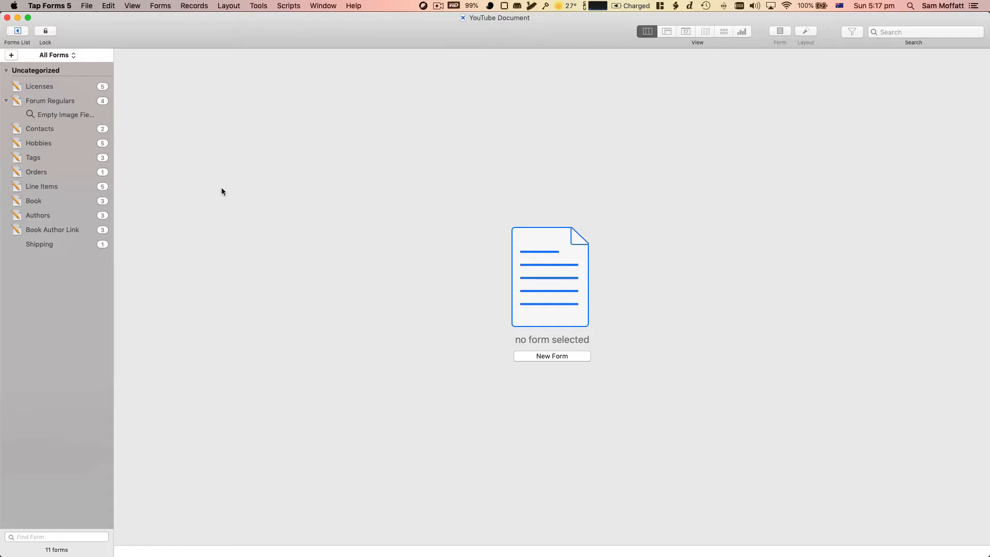
Import the Tap Forms archive ScriptManager-20201018.tfarc into the document
left_click(85, 7)
mouse_move(119, 106)
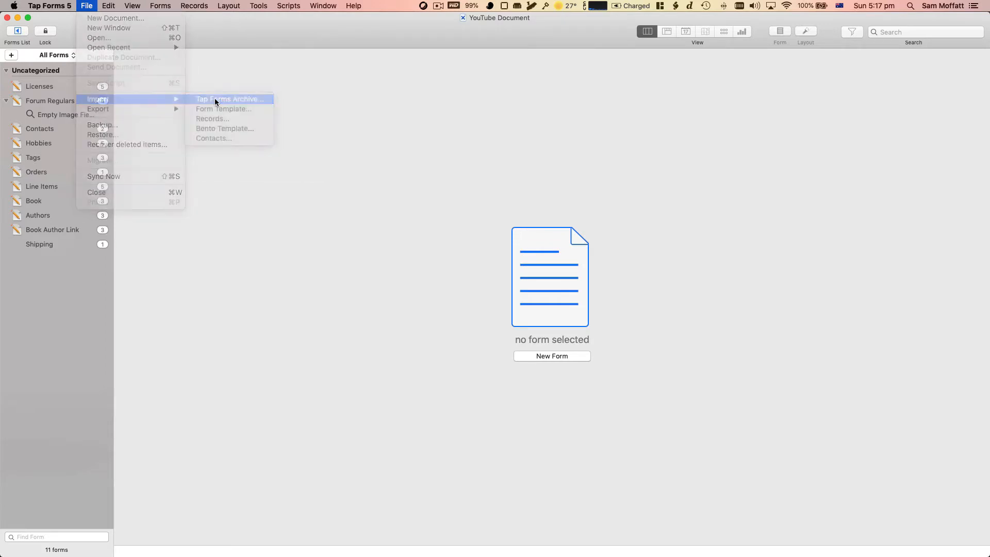
left_click(216, 100)
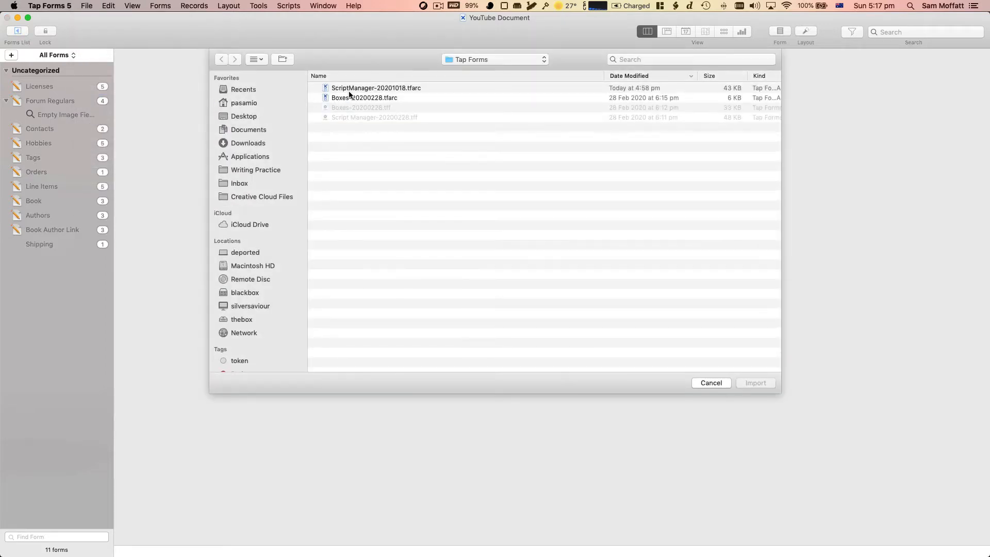
double_click(349, 93)
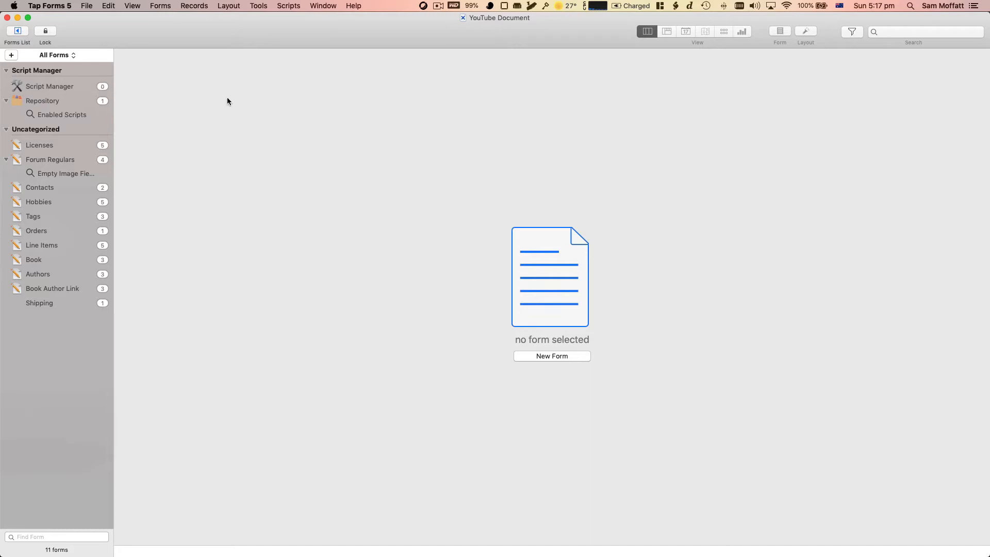
Run the Repository form's Update Scripts script with a widened console window open
left_click(61, 101)
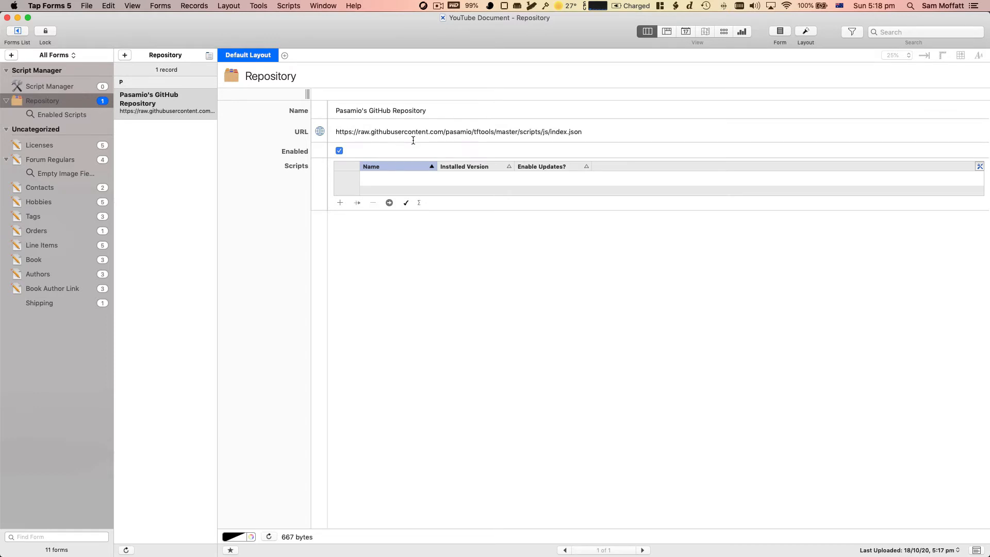
left_click(780, 31)
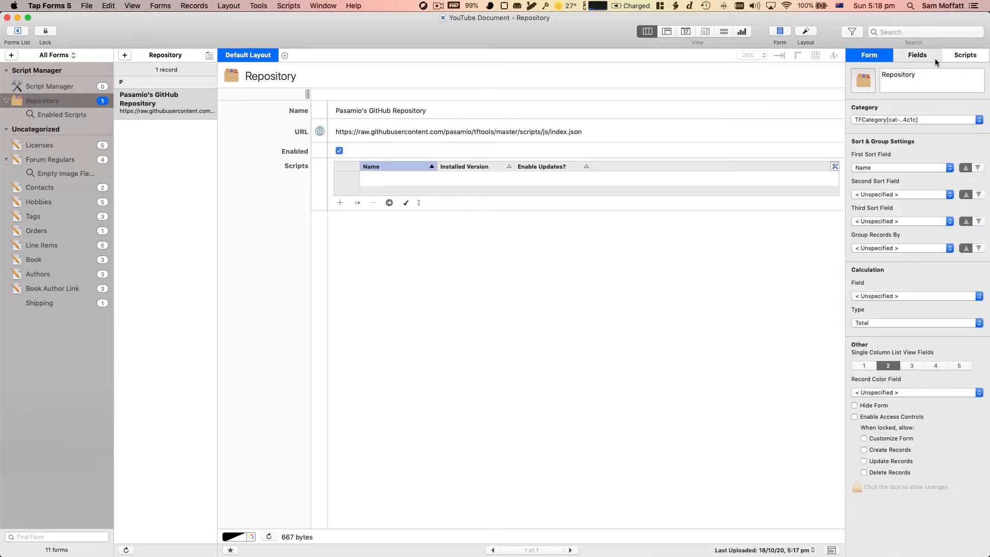
left_click(957, 56)
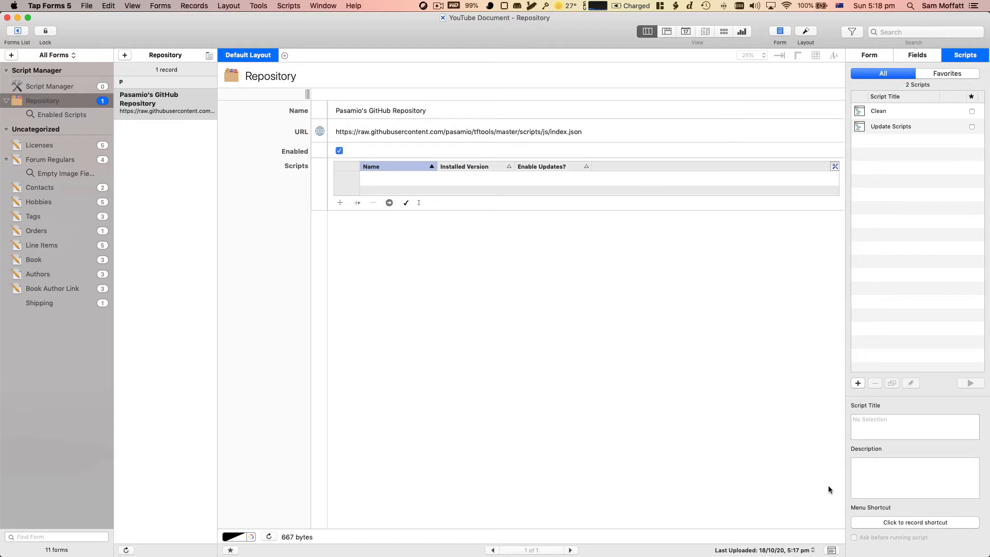
left_click(832, 549)
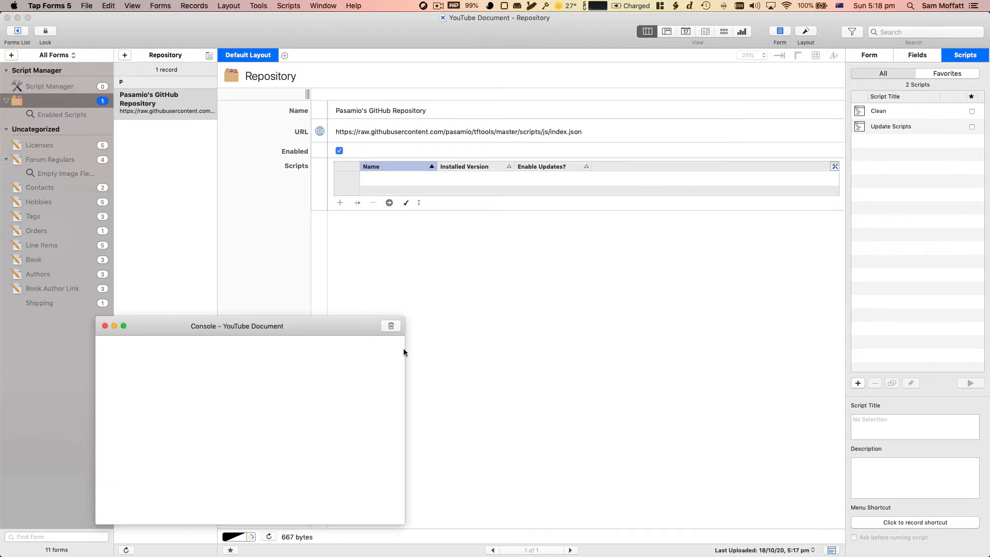
left_click_drag(404, 393, 691, 393)
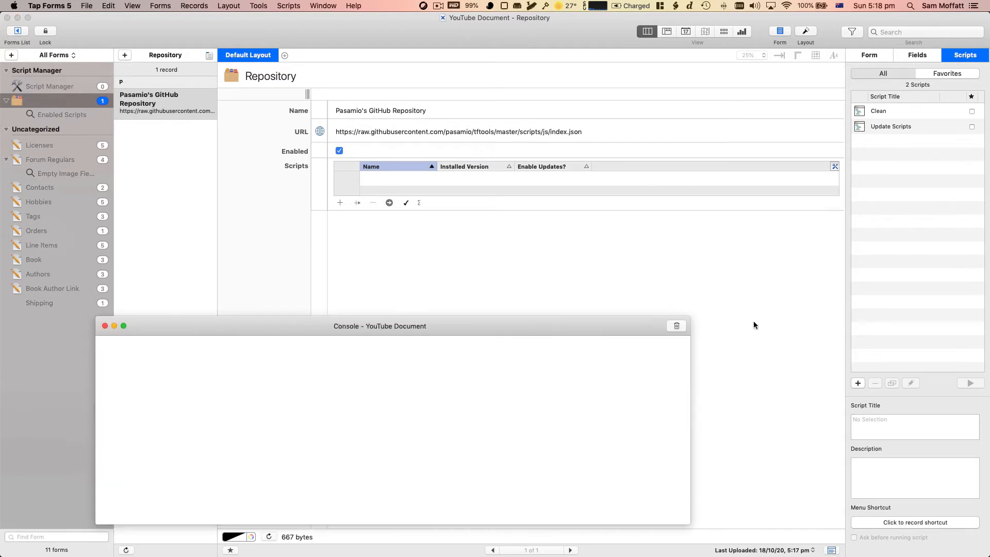
left_click(907, 130)
left_click(907, 129)
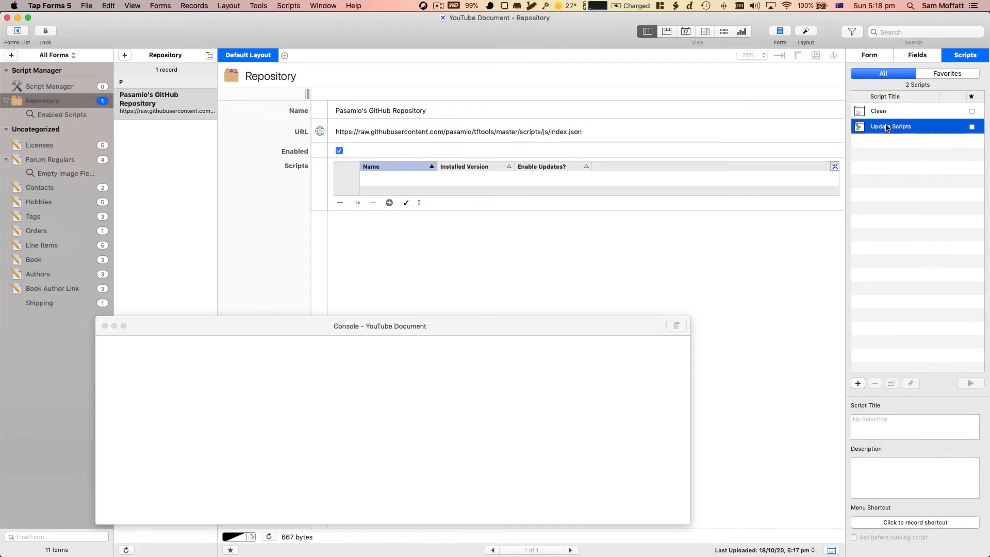
left_click(963, 387)
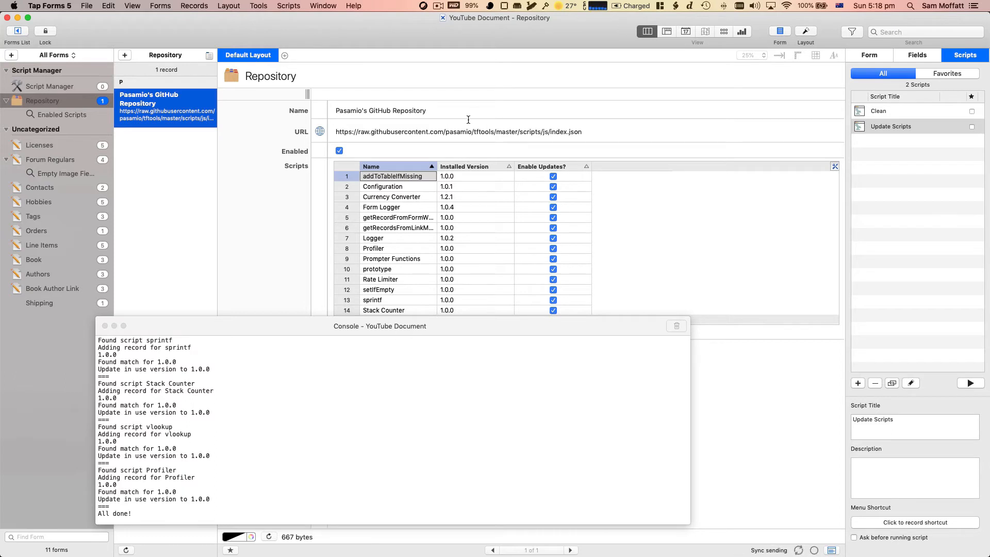
Review the Update Scripts console log from the indexing entries to its final line, and close the console
scroll(370, 458, "up", 15)
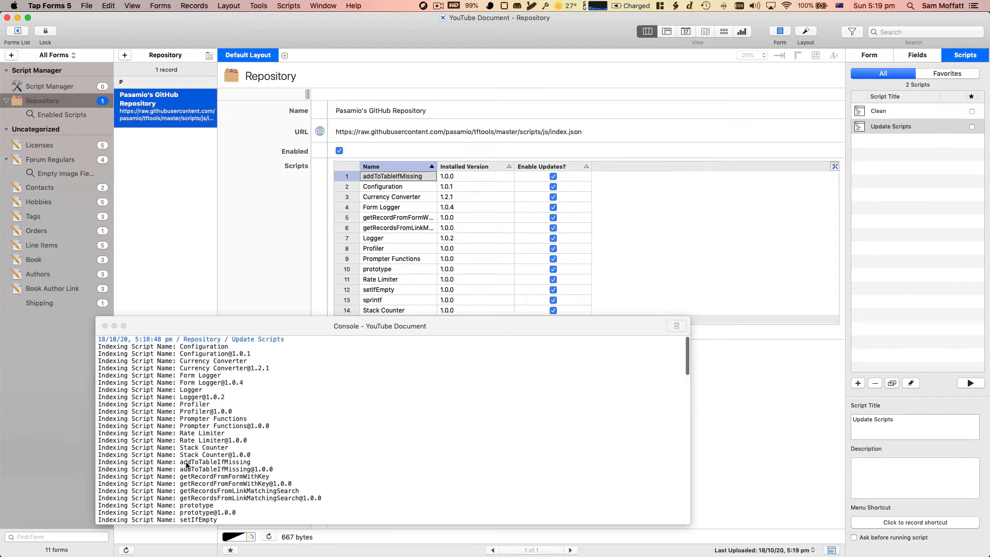
scroll(187, 464, "down", 4)
scroll(187, 463, "down", 10)
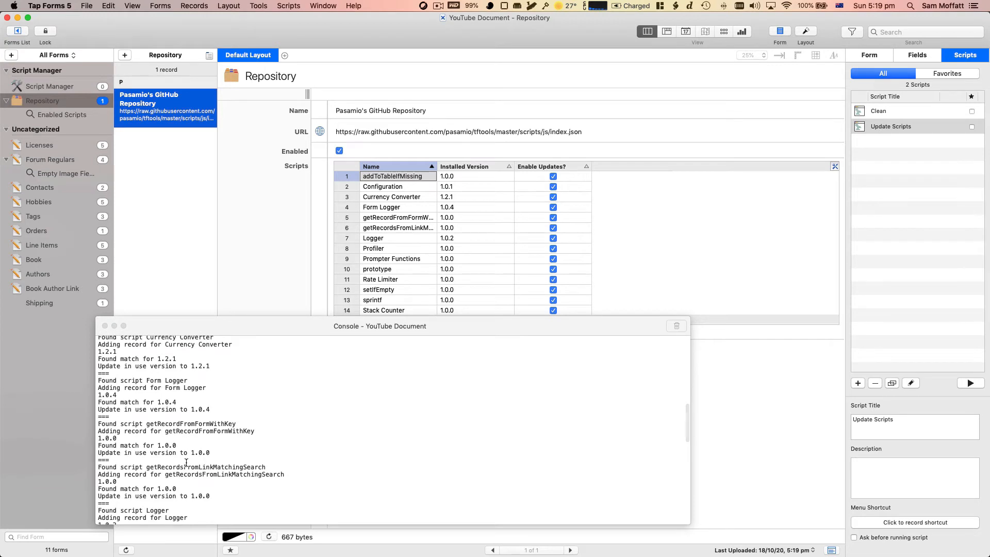
scroll(187, 463, "down", 10)
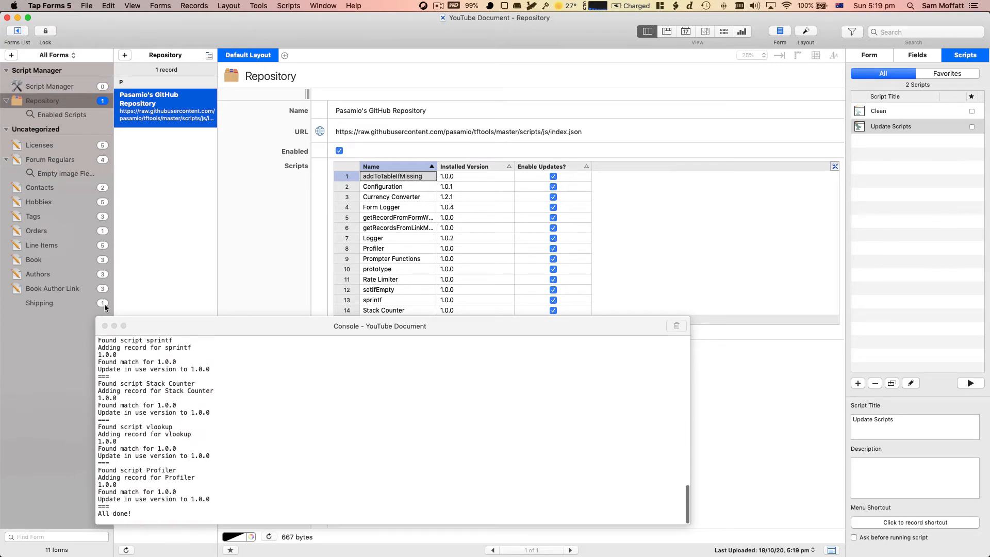
left_click(107, 509)
triple_click(106, 508)
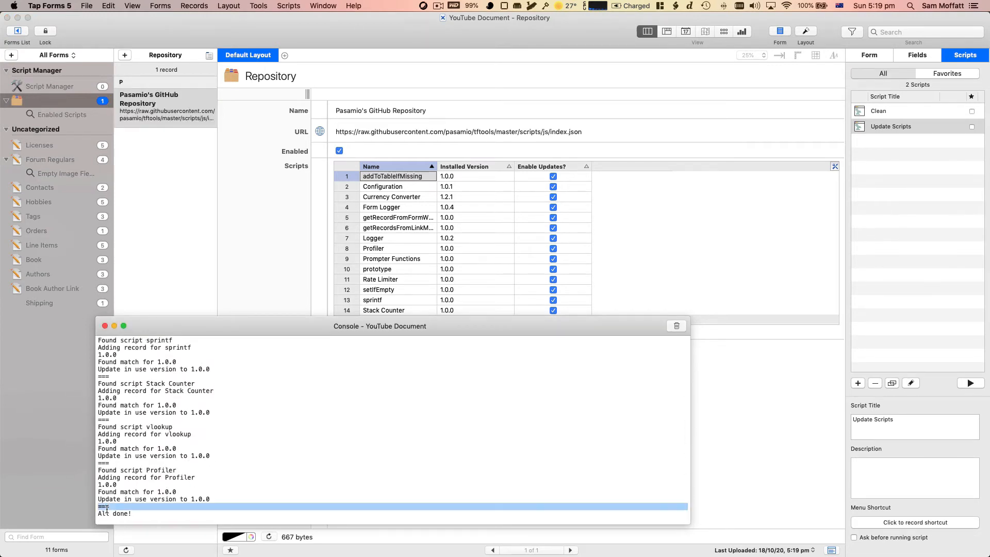
triple_click(106, 512)
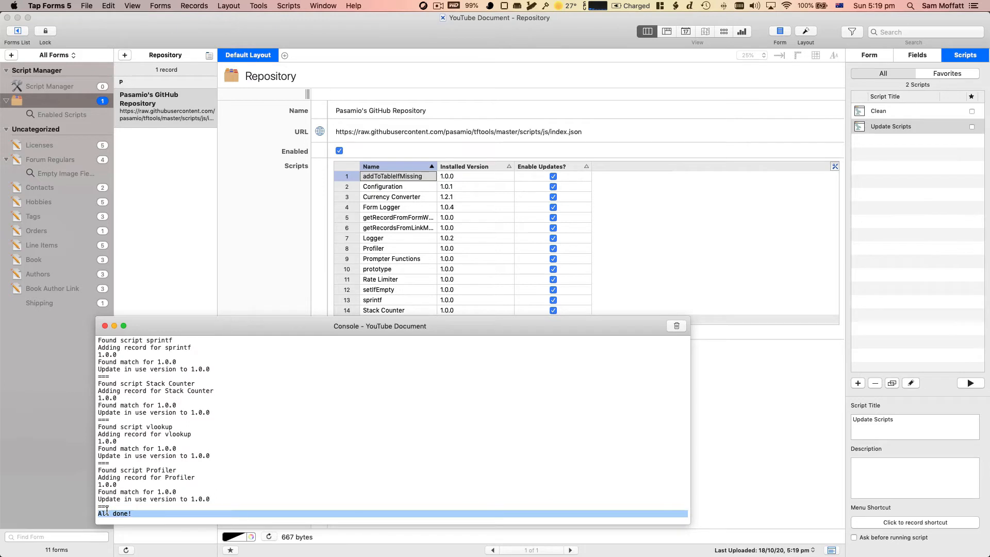
left_click(106, 326)
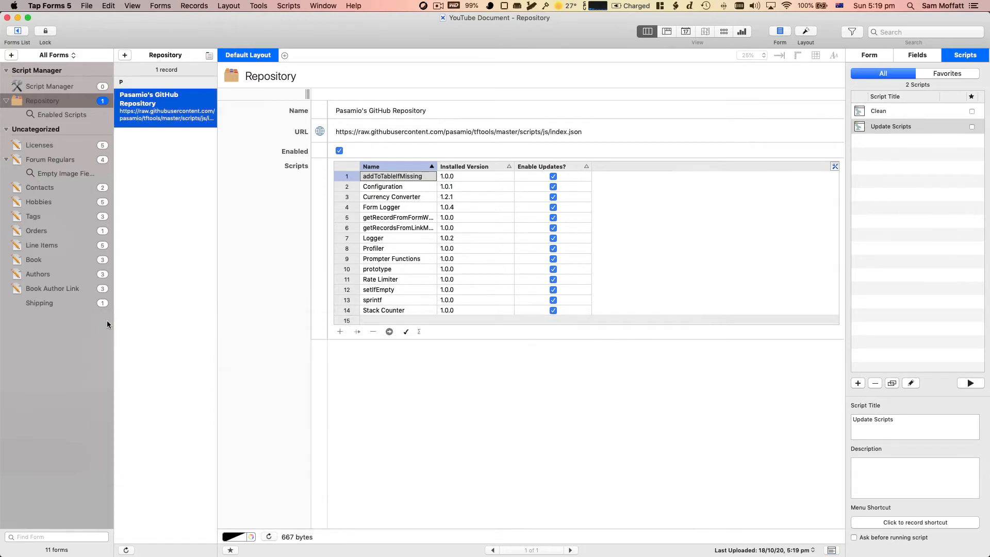
Browse the Script Manager form's records, including Configuration, Currency Converter, Form Logger and Logger
left_click(60, 87)
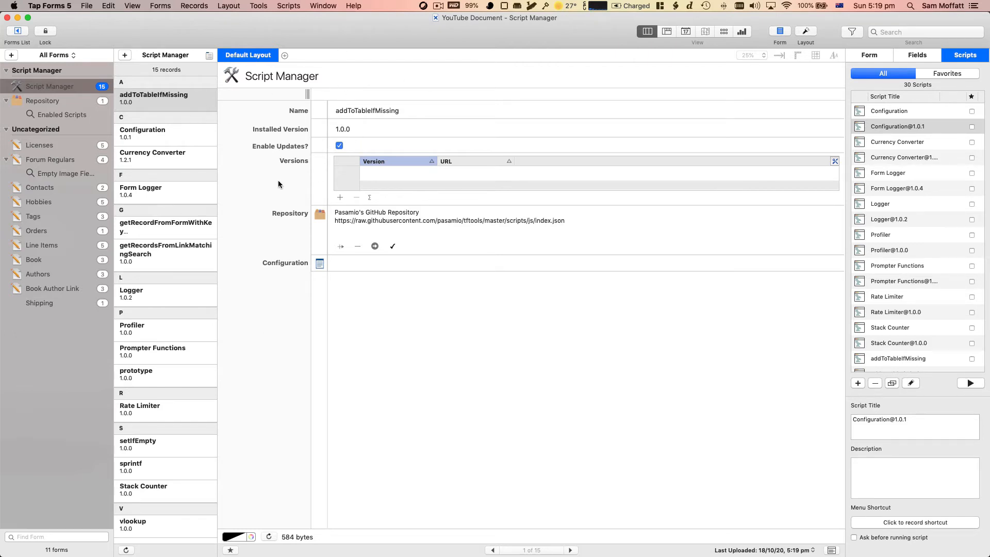
left_click(195, 137)
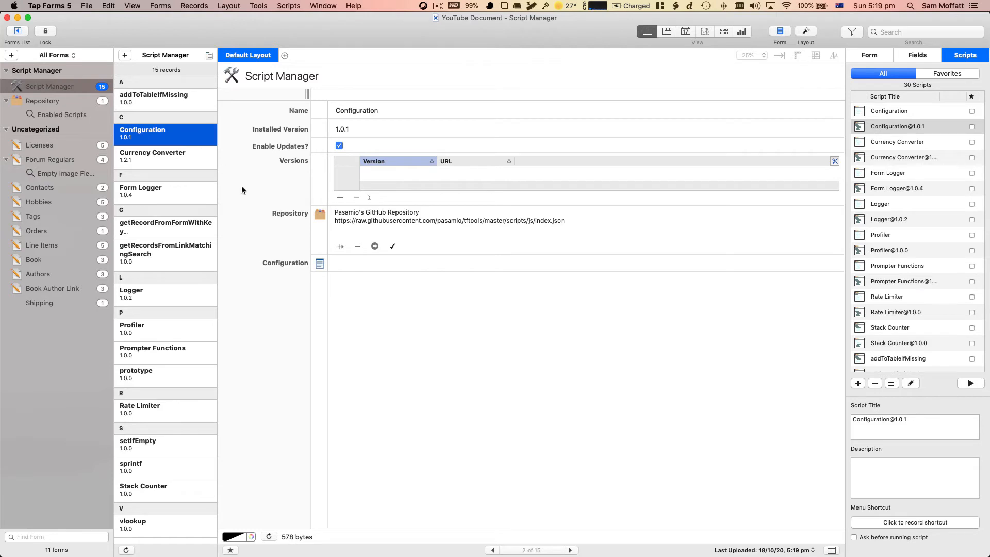
left_click(173, 165)
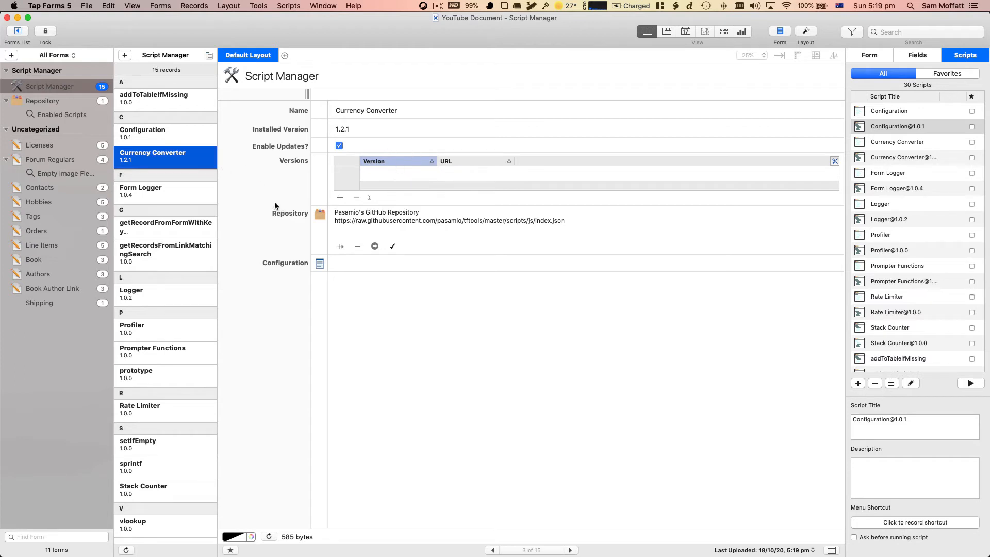
left_click(162, 200)
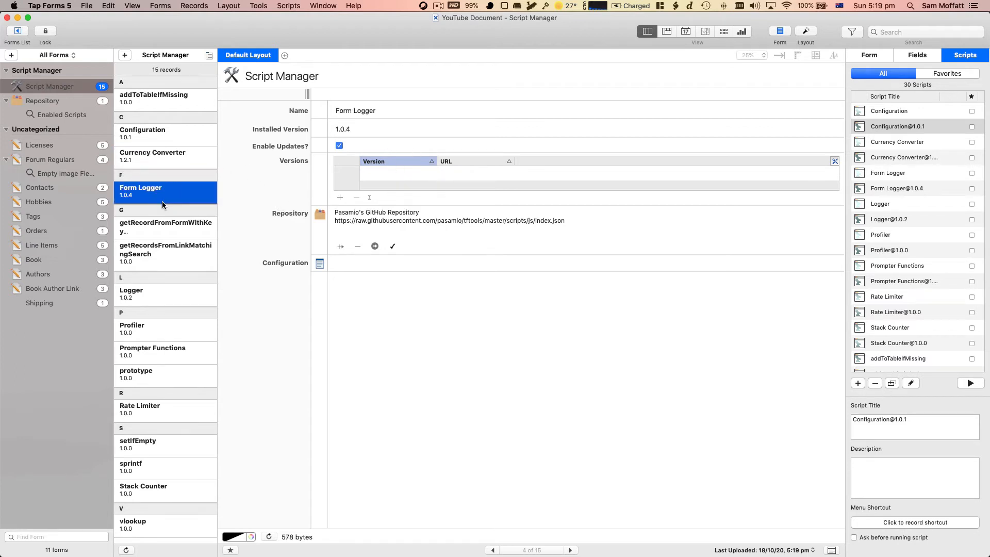
left_click(170, 243)
left_click(172, 304)
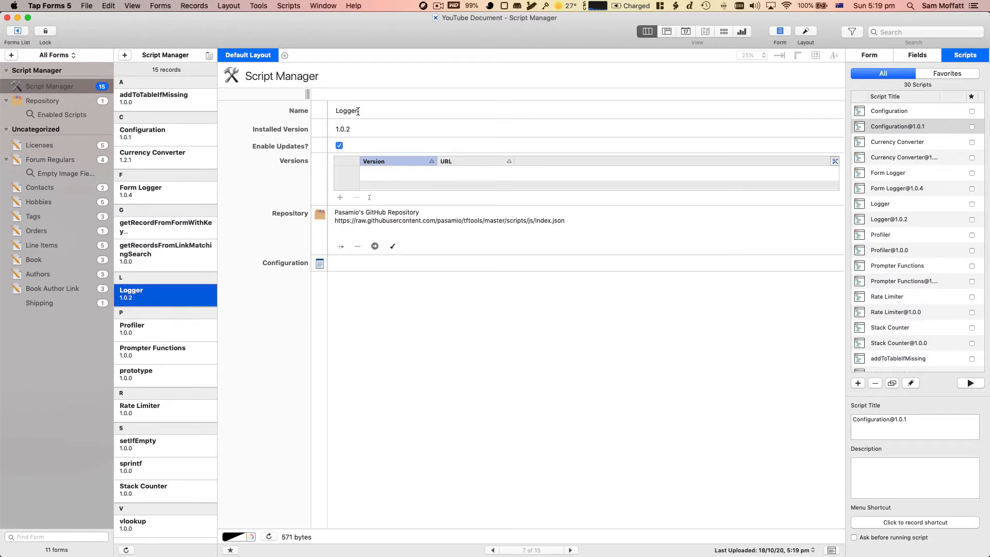
Check the Logger record's installed version, view its linked Repository record and return to Logger
left_click(370, 132)
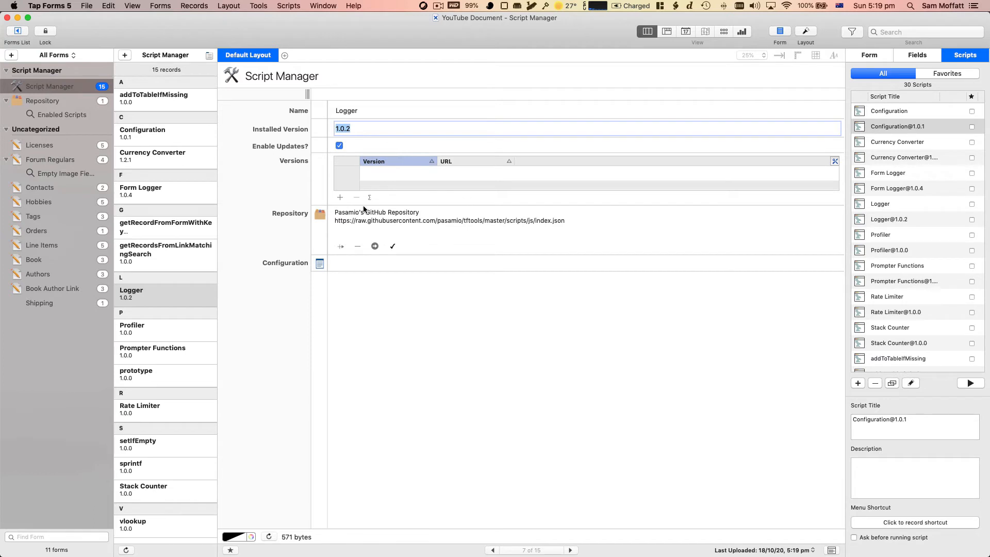
left_click(375, 246)
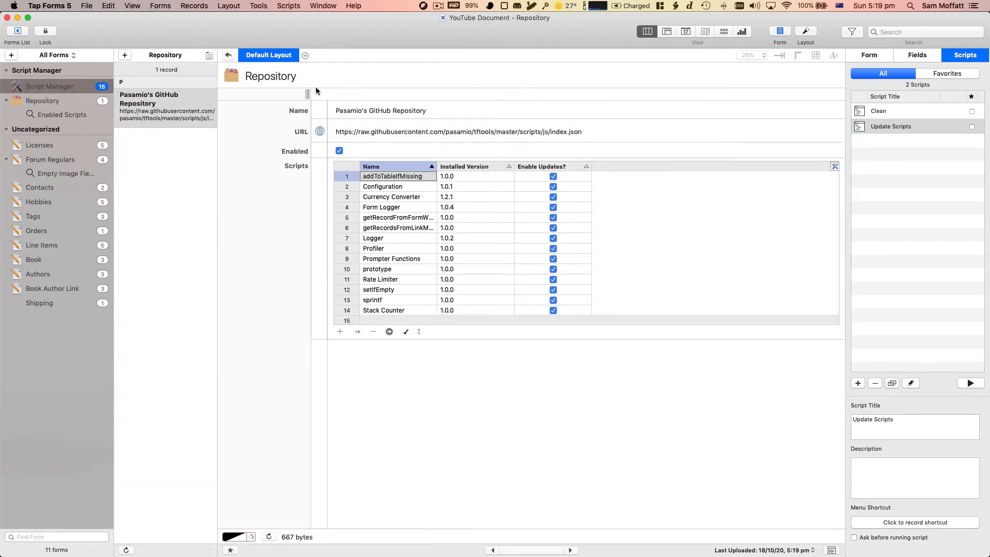
left_click(225, 55)
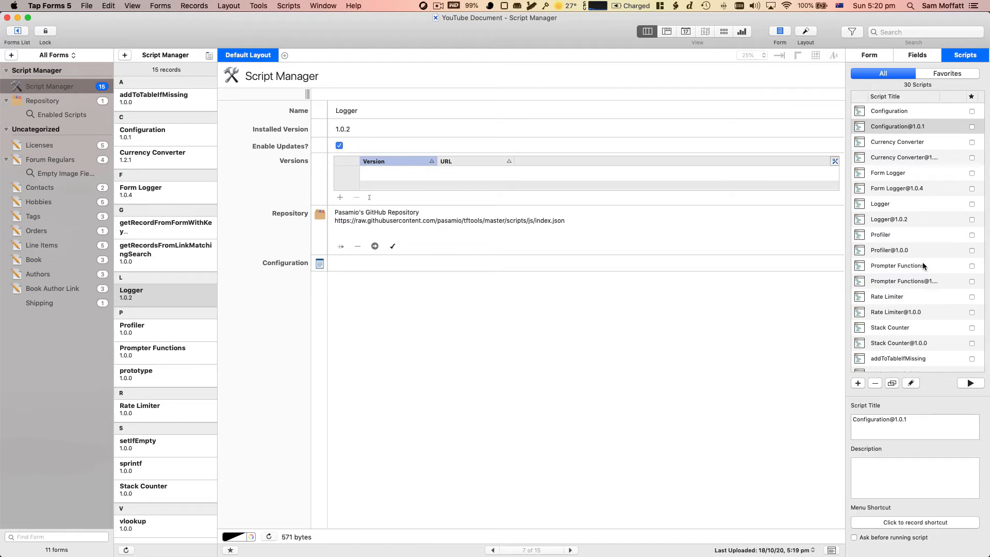
left_click(901, 113)
left_click(909, 128)
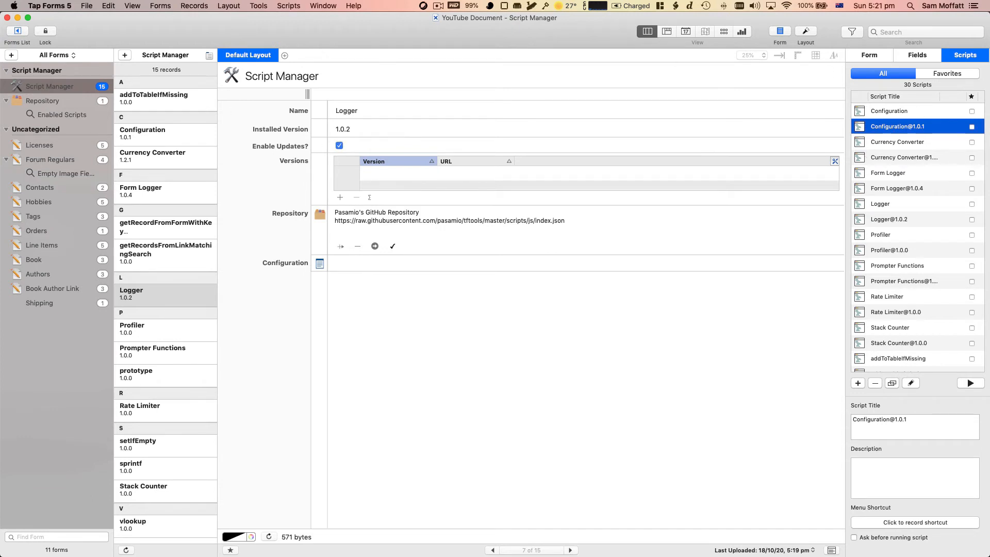
left_click(137, 143)
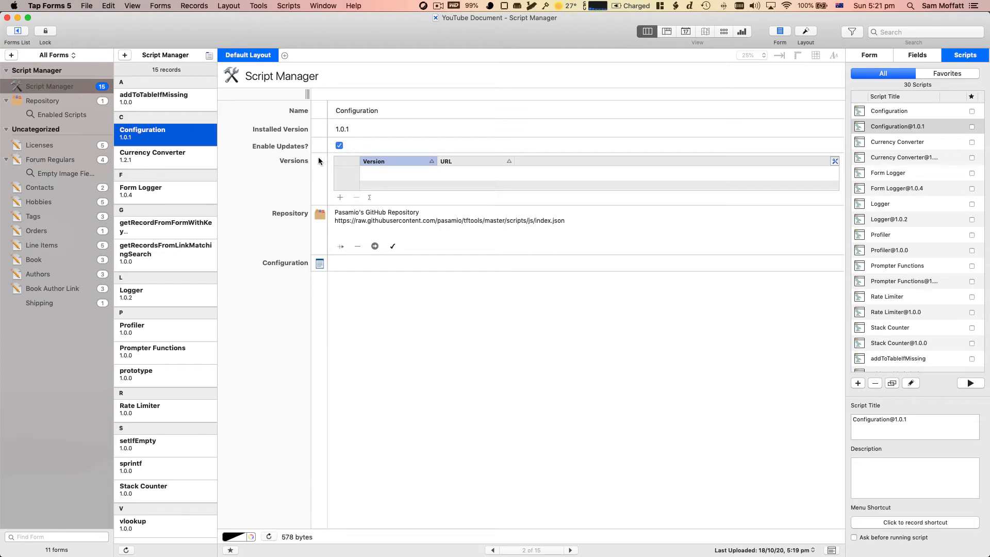
Inspect the versioned script call in the unversioned Configuration script's code, and close the editor without saving
double_click(902, 115)
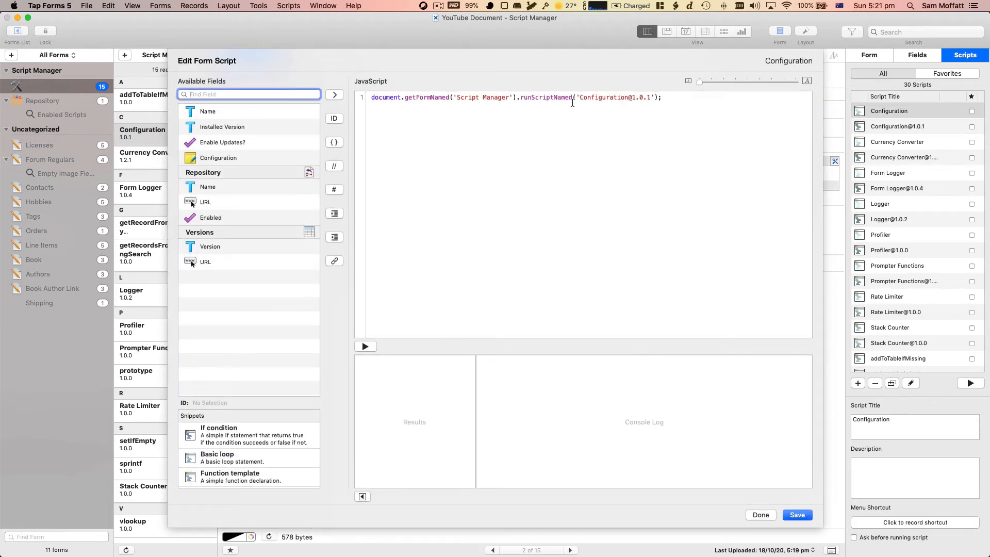
left_click_drag(373, 97, 644, 109)
left_click(603, 97)
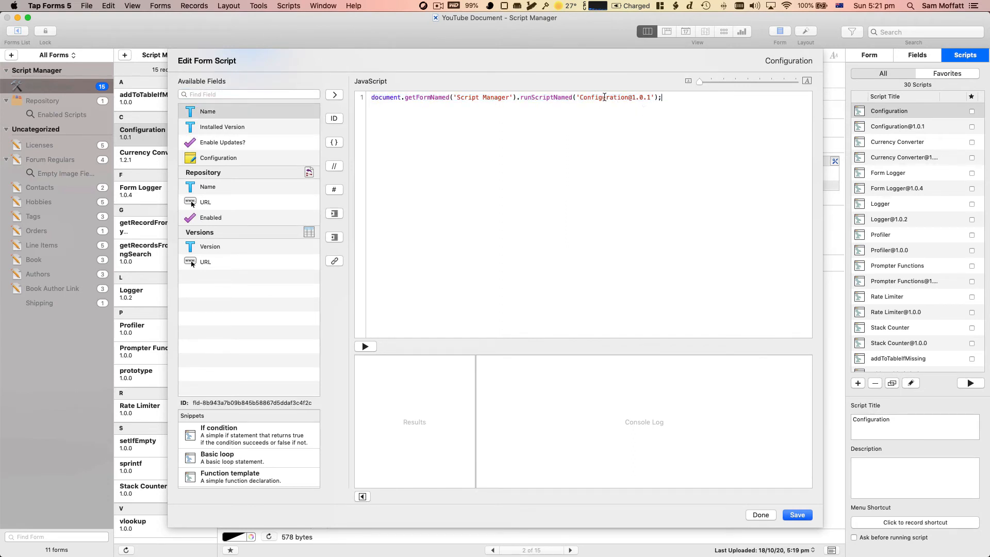
double_click(603, 97)
double_click(599, 99)
left_click(758, 516)
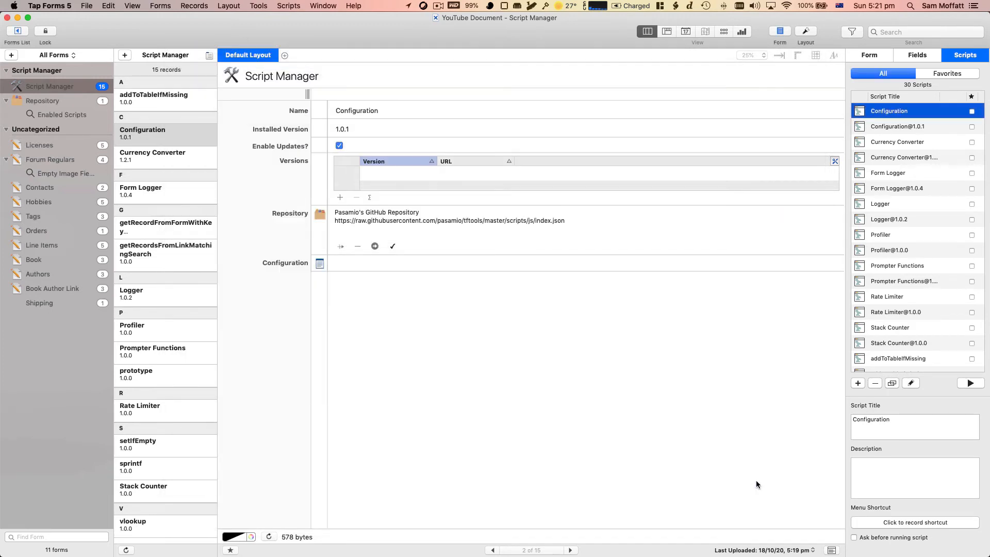
double_click(888, 155)
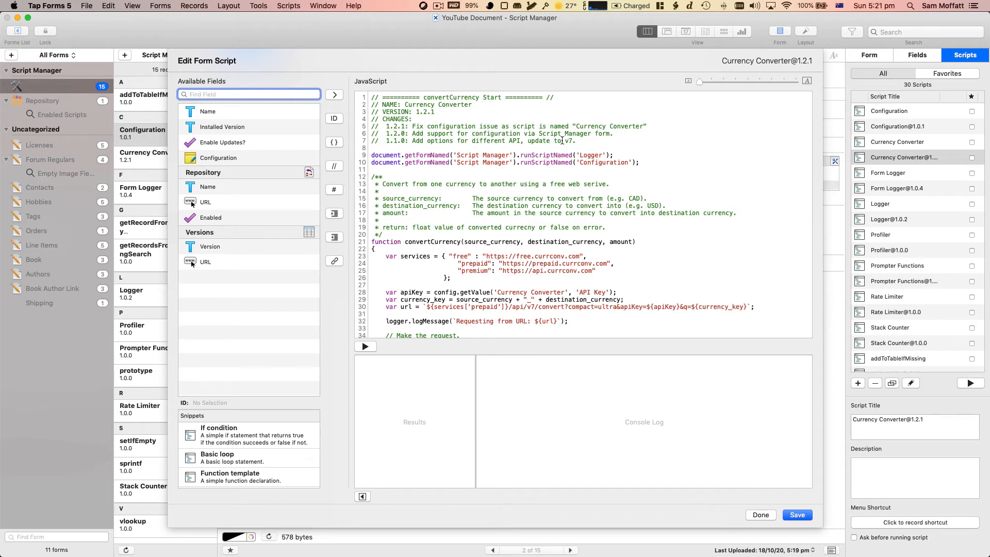
double_click(590, 157)
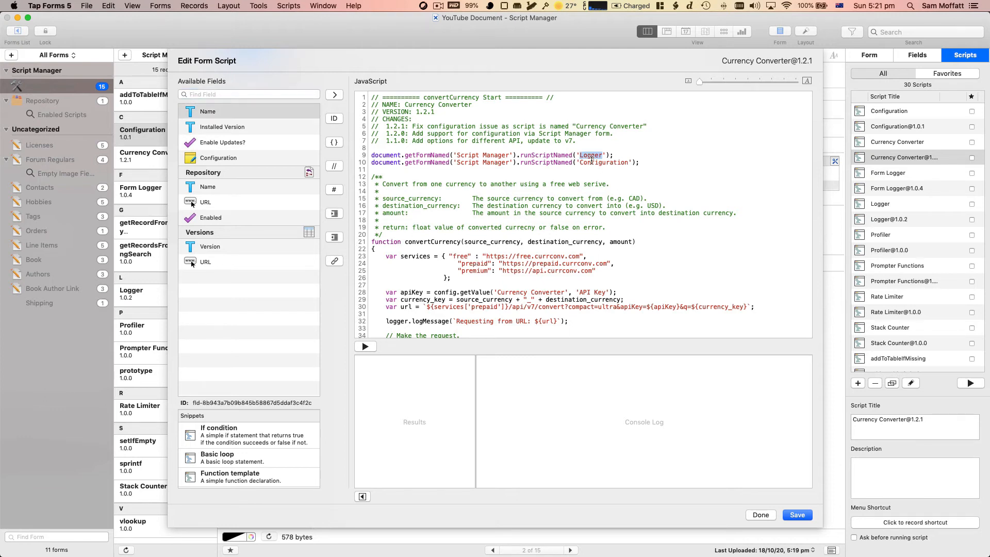
double_click(599, 161)
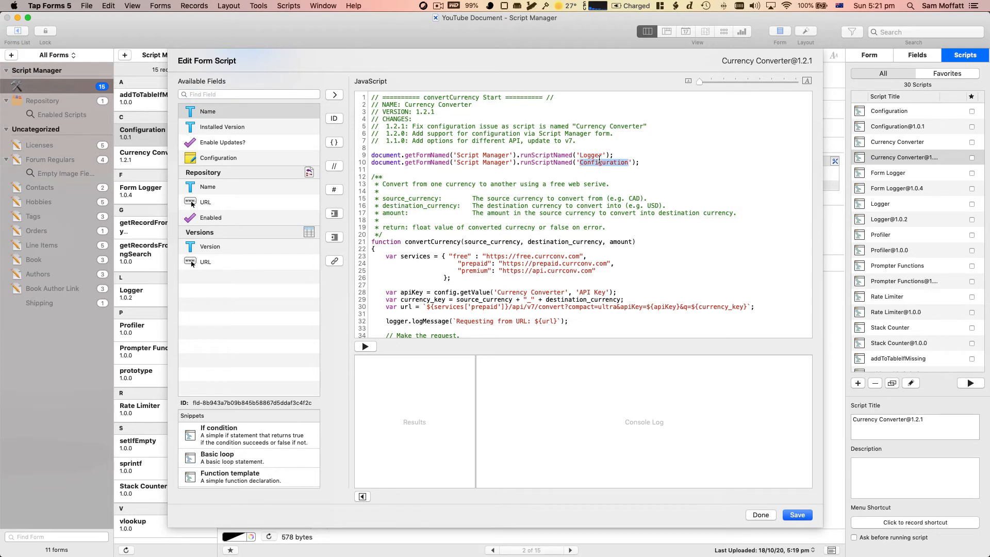
left_click(365, 347)
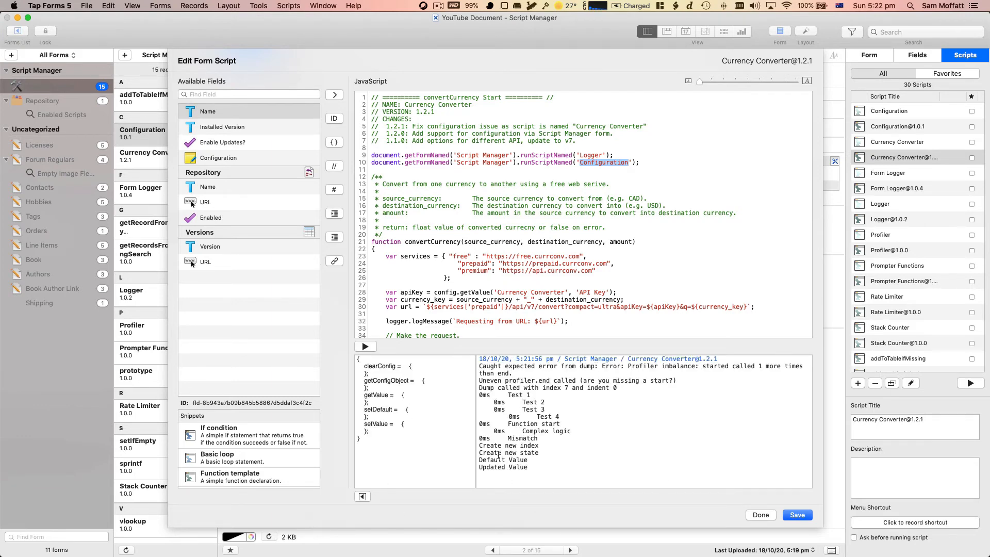
scroll(500, 208, "down", 6)
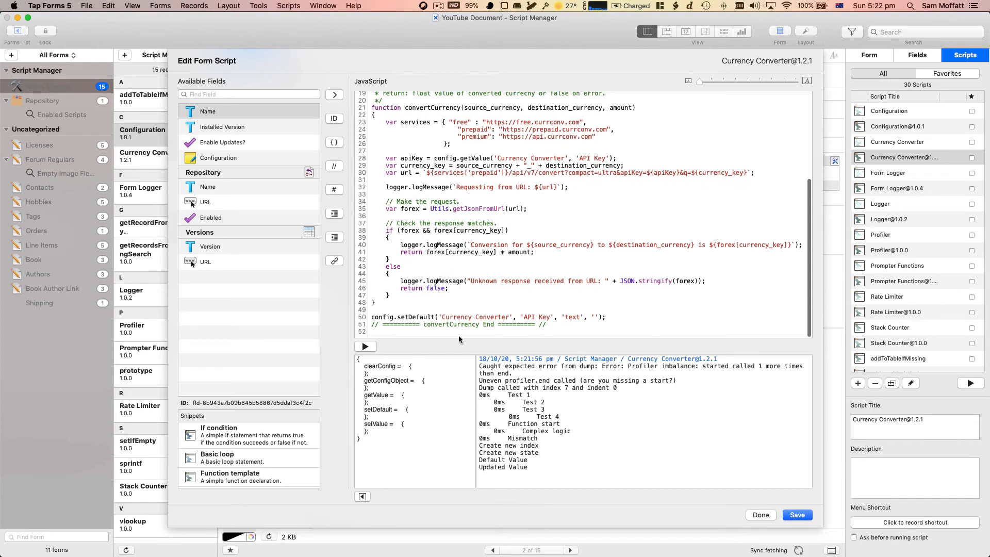
triple_click(424, 317)
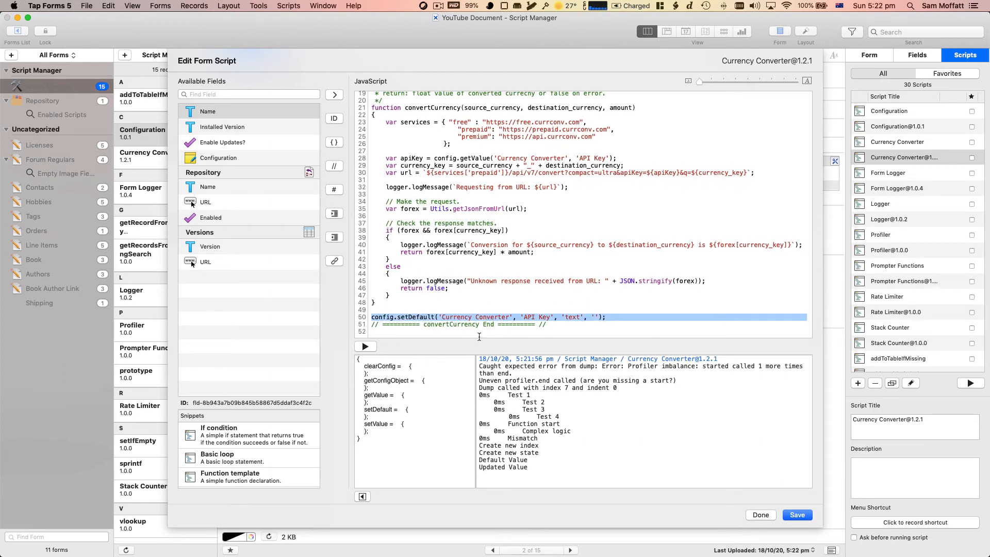
left_click(795, 516)
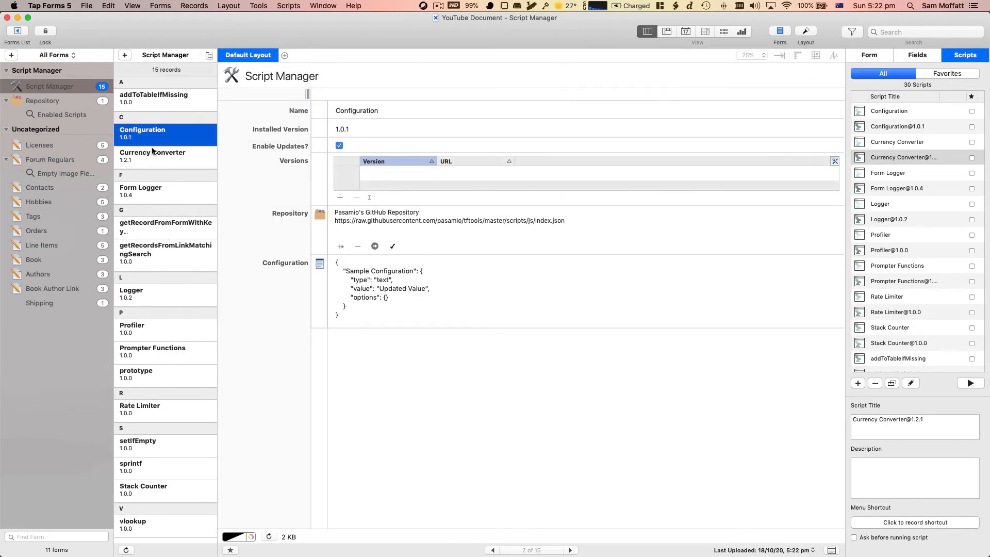
left_click(142, 155)
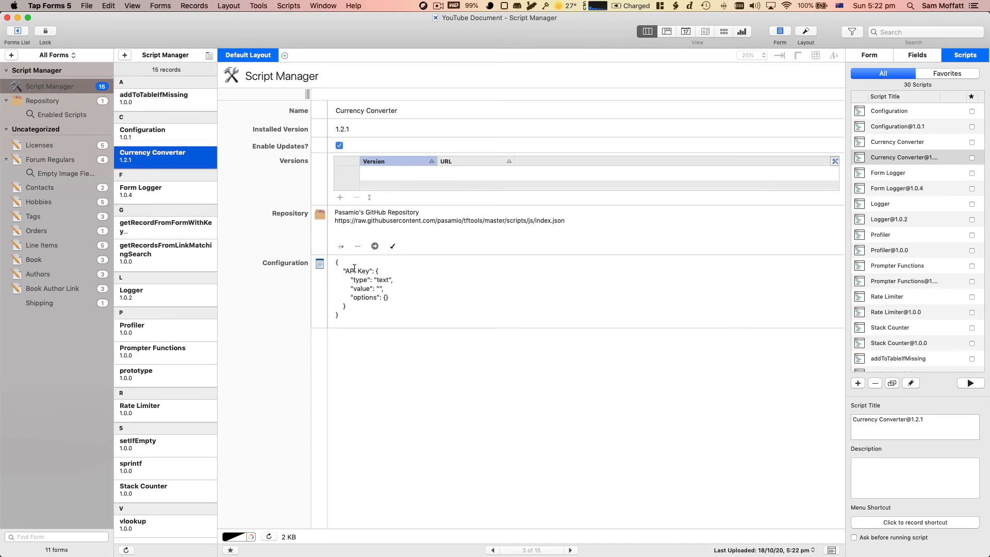
left_click(320, 264)
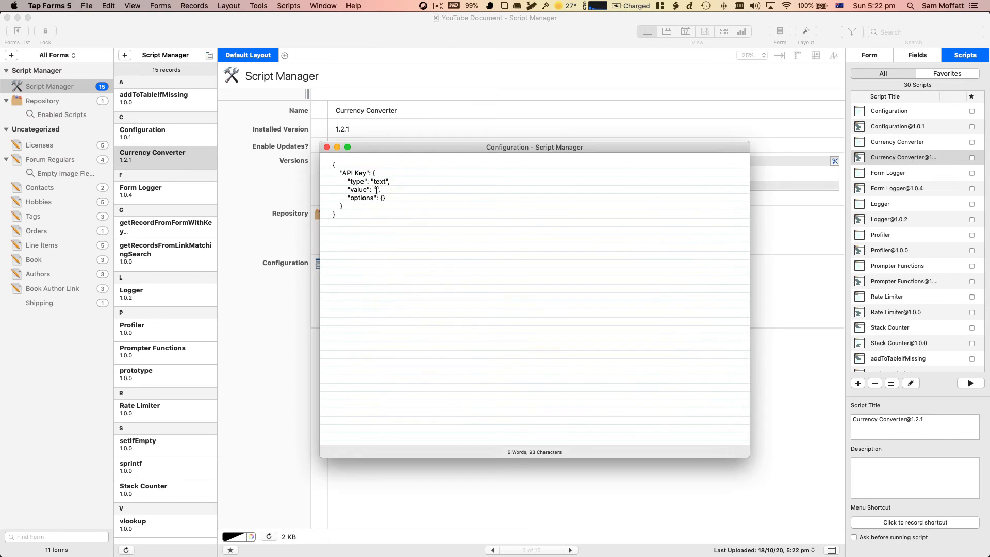
type("asdfasdfasdf")
key("super+w")
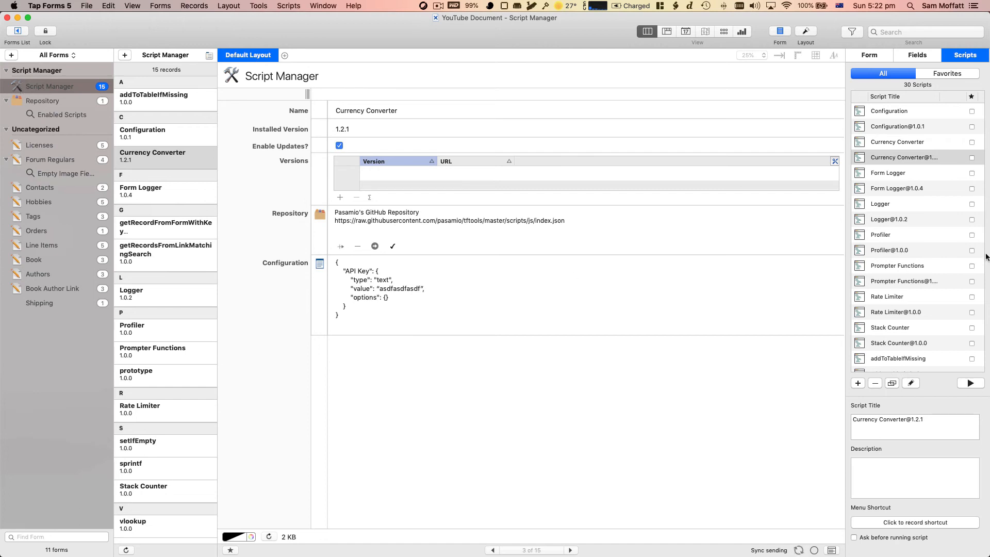
Run the Clean script from the Repository form and check the Script Manager form's records
left_click(34, 105)
left_click(896, 113)
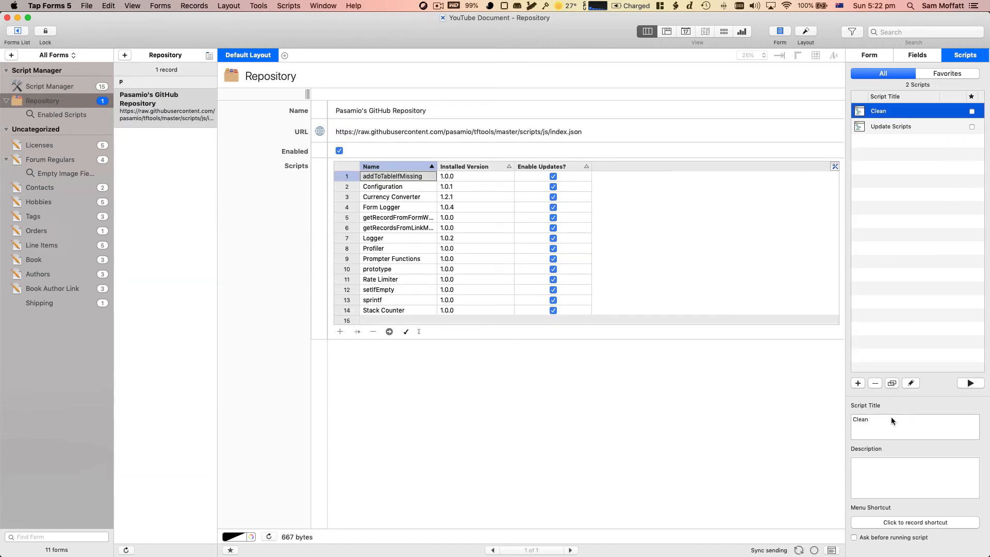
left_click(967, 384)
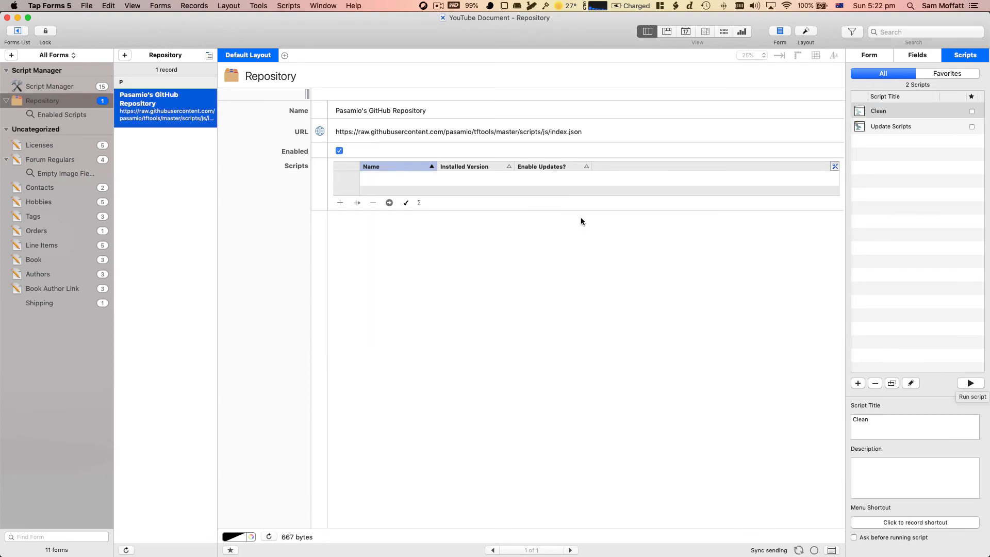
left_click(80, 85)
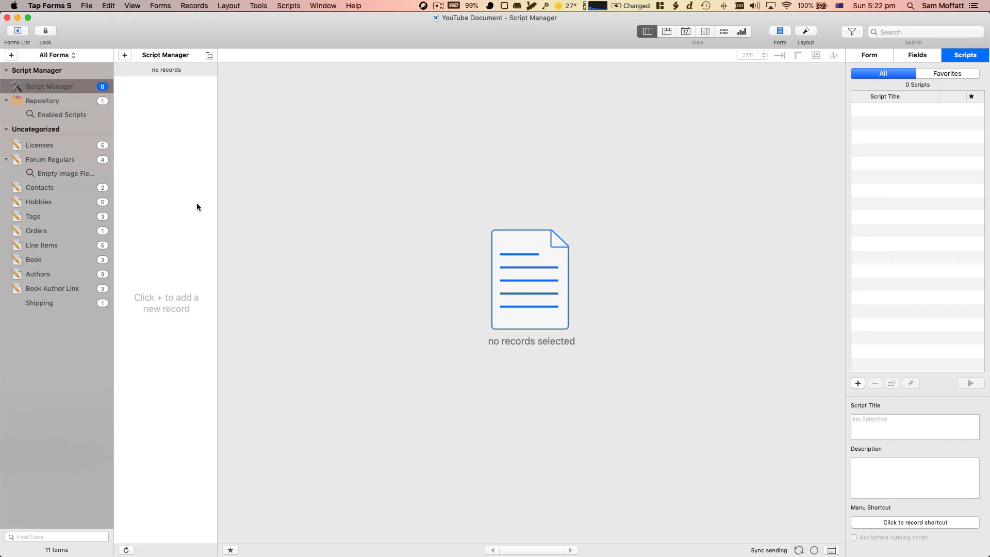
Run the Update Scripts script from the Repository form, and review the installed scripts there and in Script Manager
left_click(85, 101)
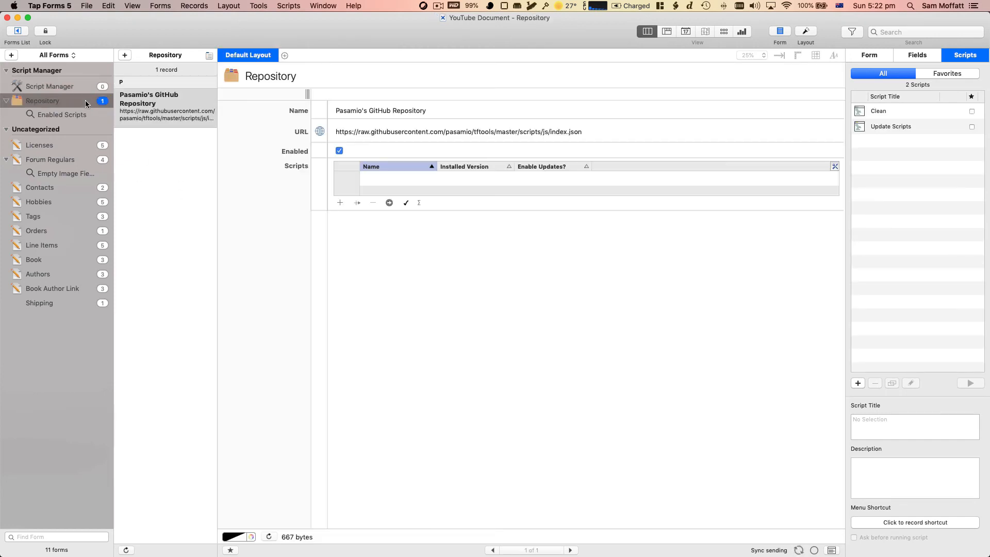
left_click(892, 131)
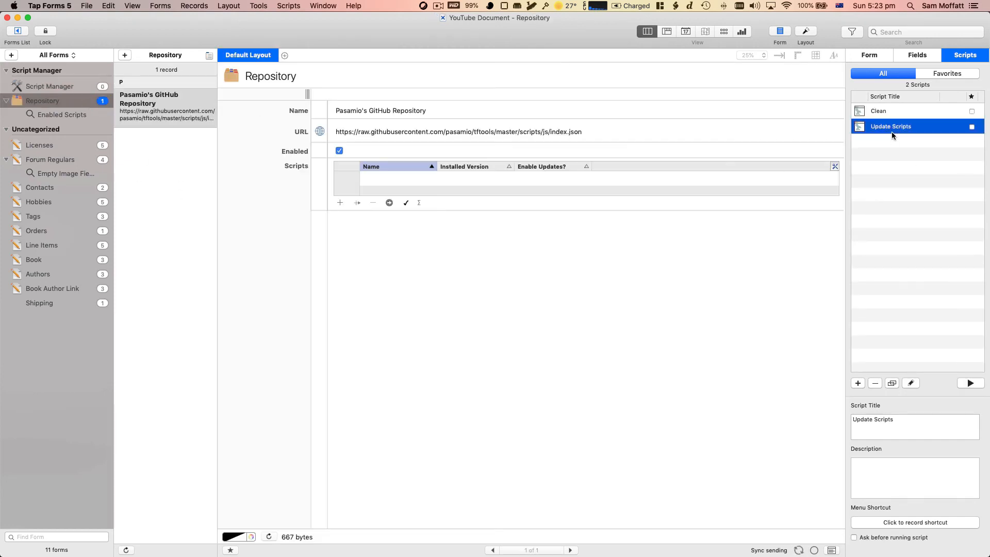
left_click(974, 386)
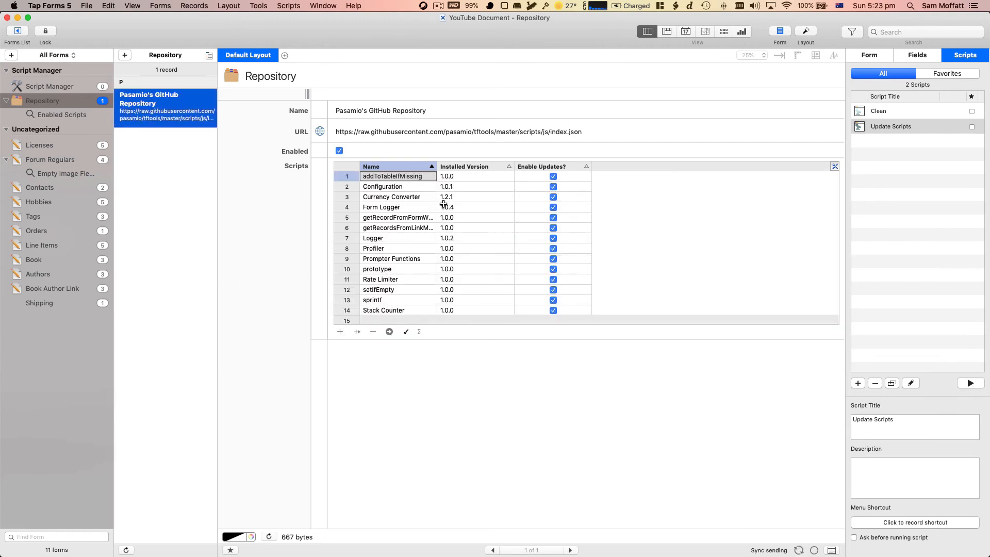
scroll(442, 189, "down", 1)
scroll(442, 188, "down", 2)
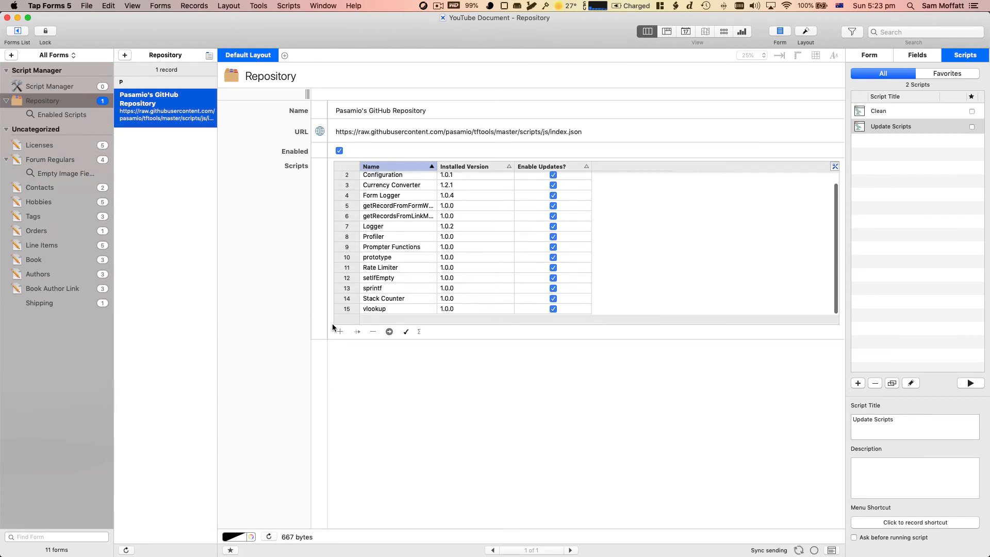
scroll(391, 191, "up", 2)
left_click(77, 85)
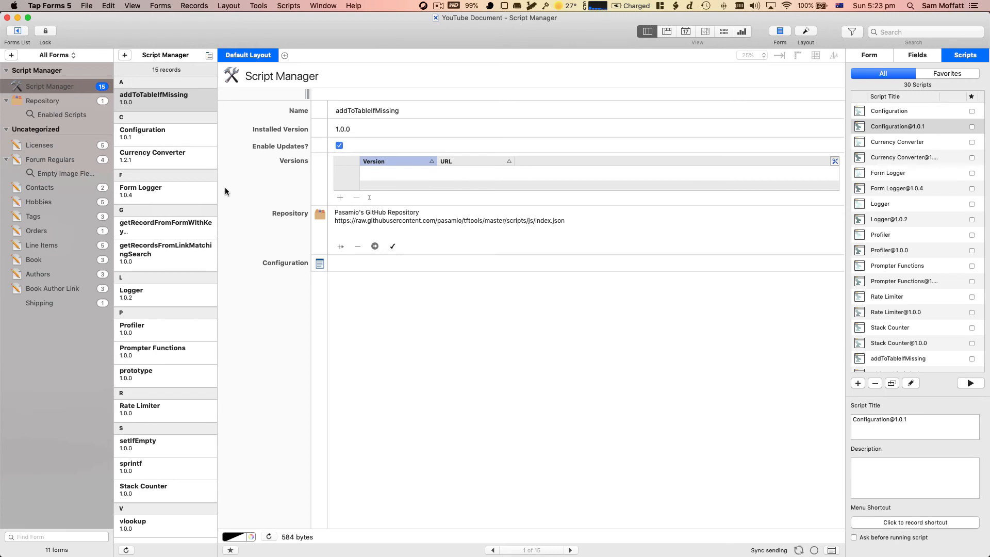
scroll(164, 266, "down", 2)
left_click(876, 285)
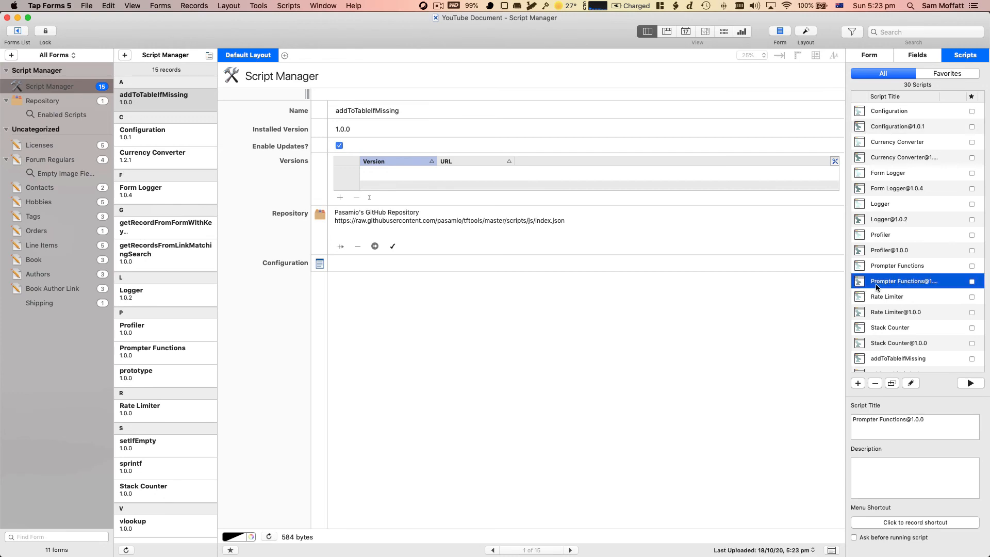
double_click(873, 283)
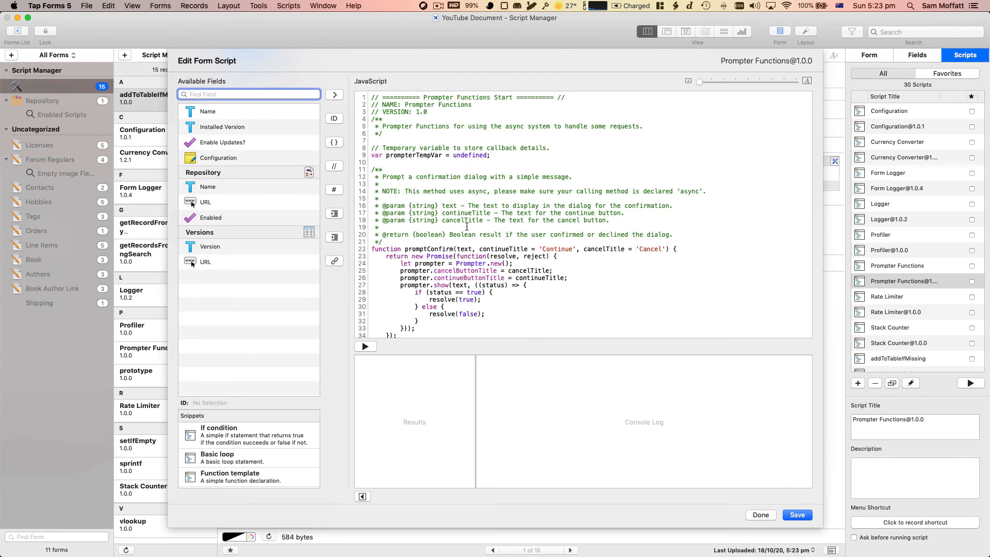
scroll(433, 197, "down", 3)
scroll(464, 155, "up", 3)
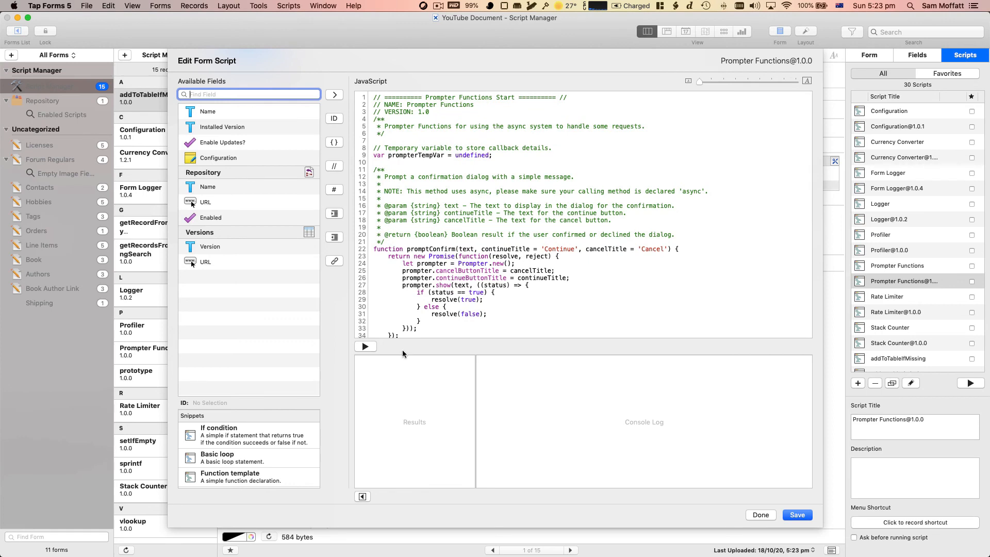
scroll(392, 310, "down", 6)
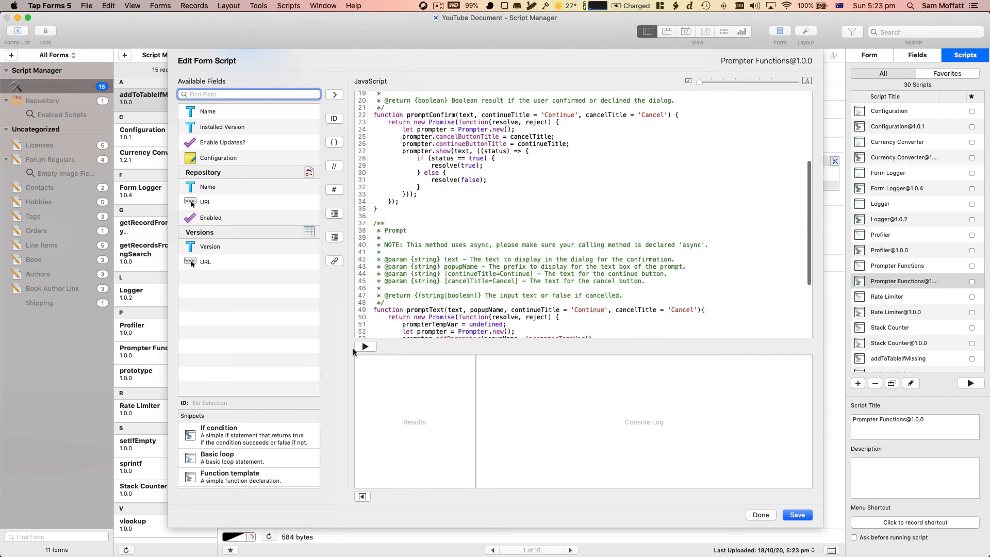
scroll(457, 242, "down", 5)
scroll(457, 234, "up", 5)
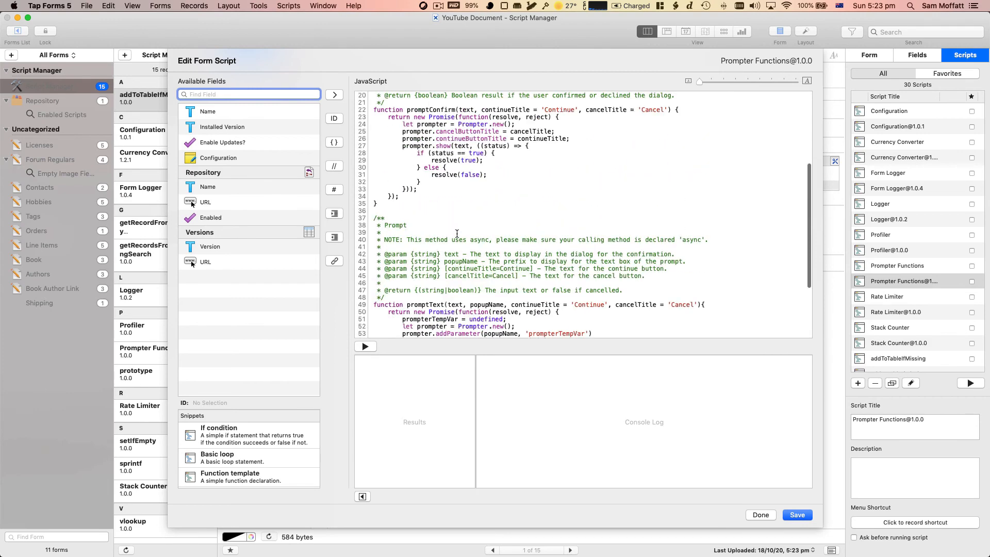
scroll(457, 234, "up", 2)
scroll(447, 229, "down", 7)
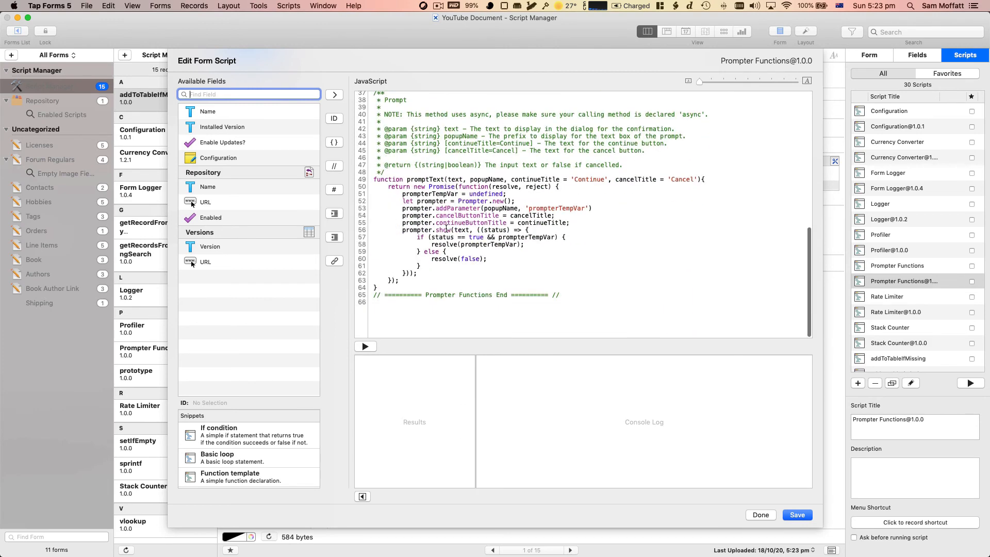
left_click(752, 514)
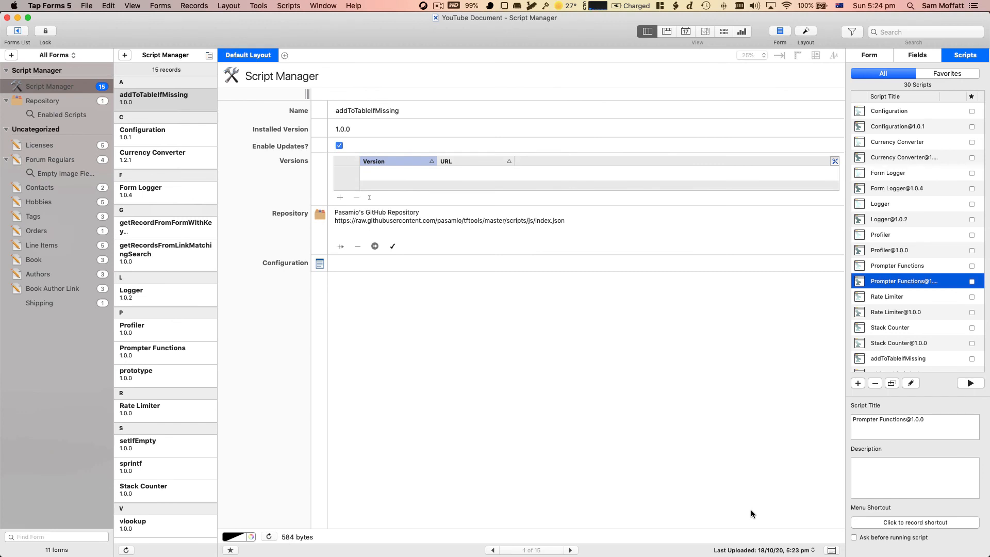
double_click(880, 283)
scroll(568, 143, "down", 5)
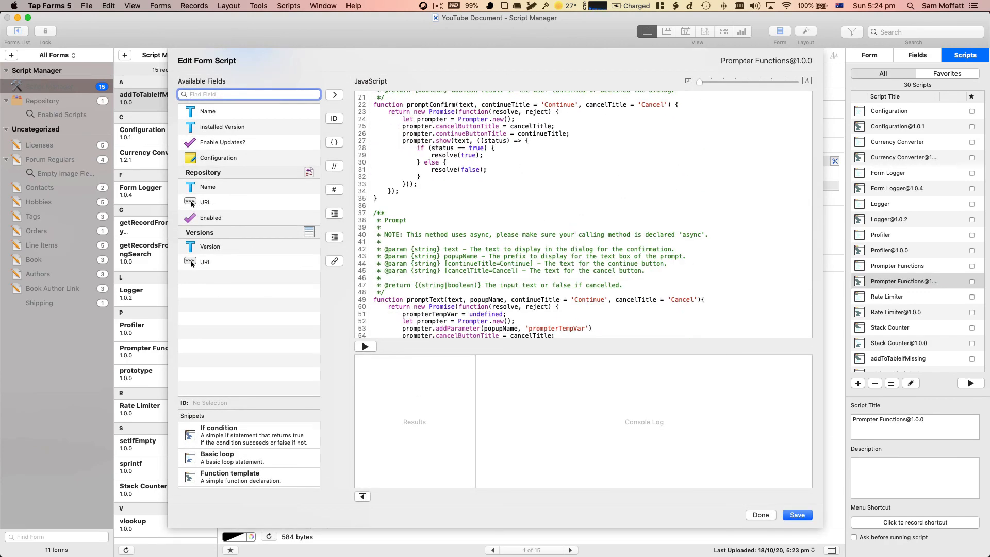
key("Escape")
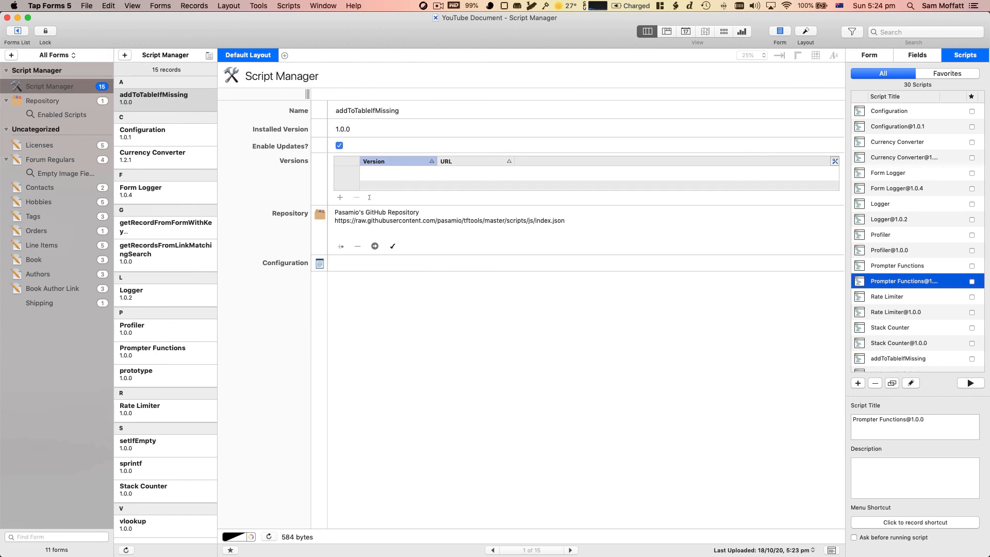